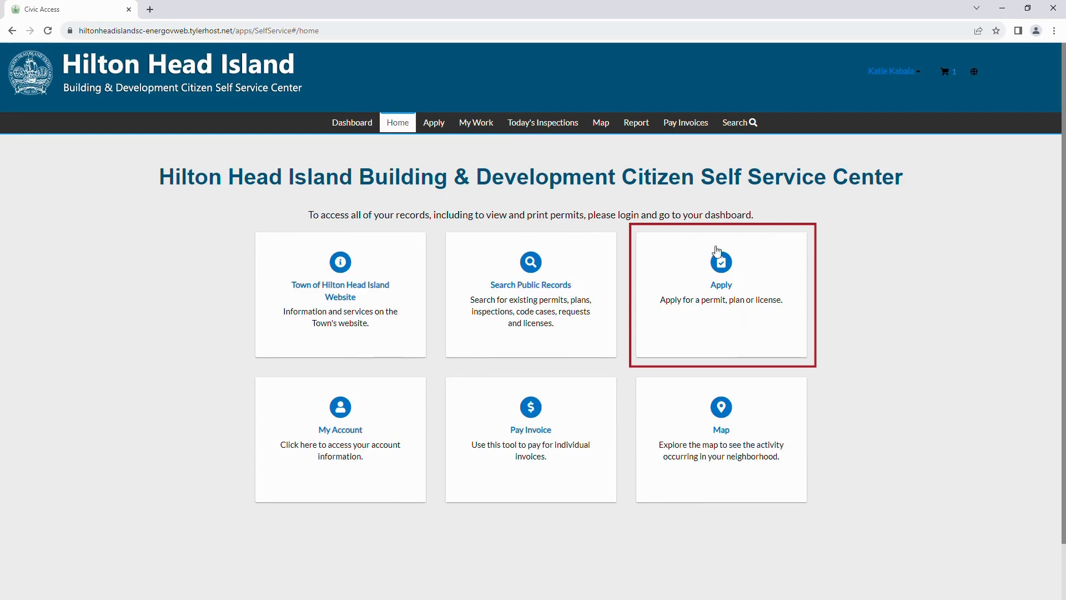
# Step: Choose the Apply card on the Home page to begin a new application
pyautogui.click(745, 299)
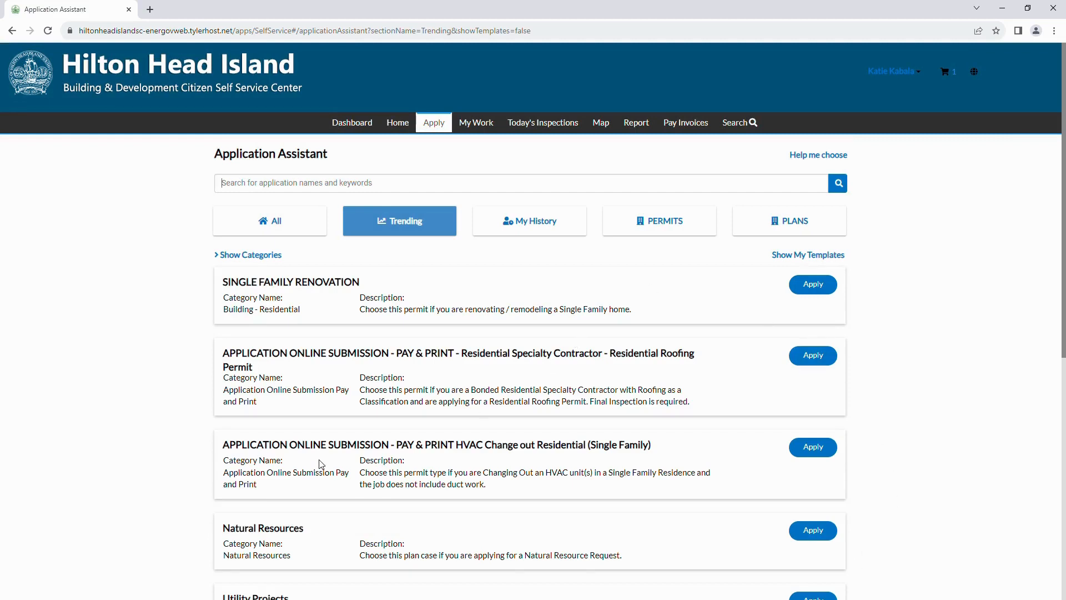
# Step: Filter to permits and start the Residential Home Builder – Residential Roofing Permit application
pyautogui.scroll(-2, 321, 465)
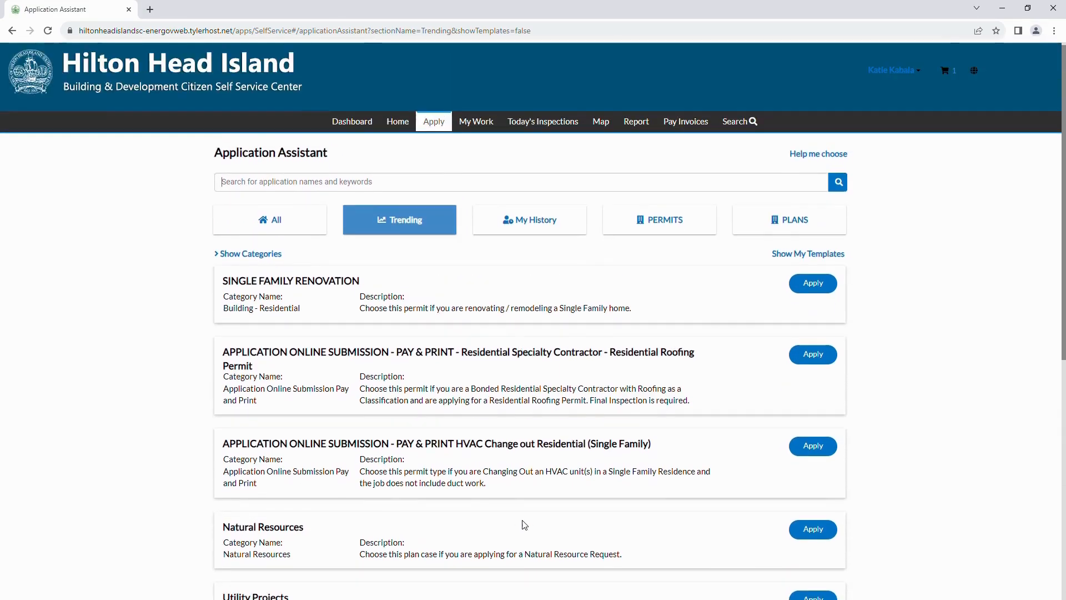
pyautogui.scroll(2, 525, 525)
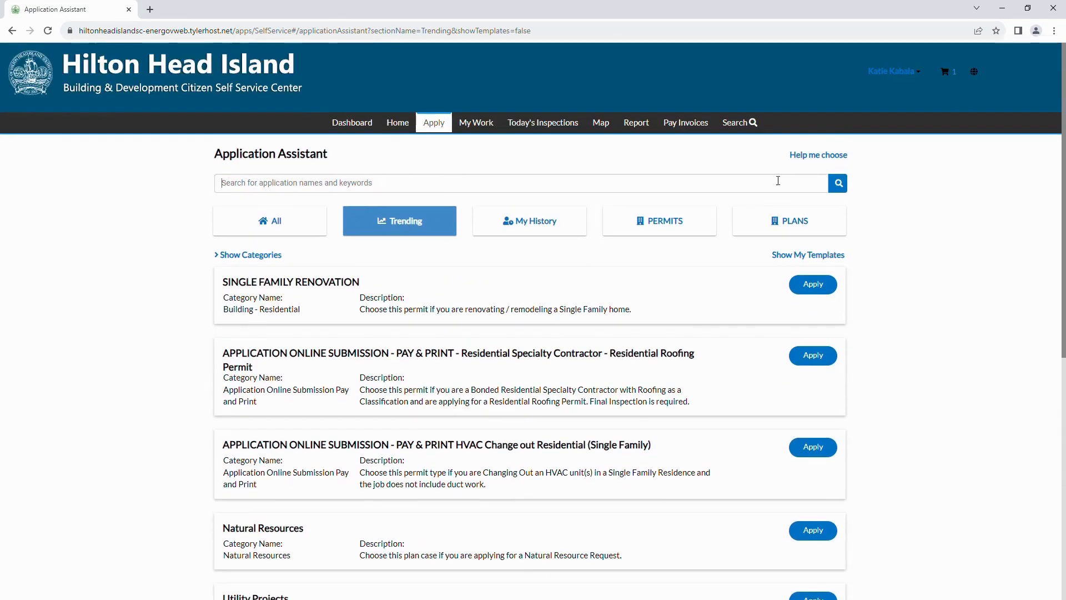
pyautogui.click(664, 231)
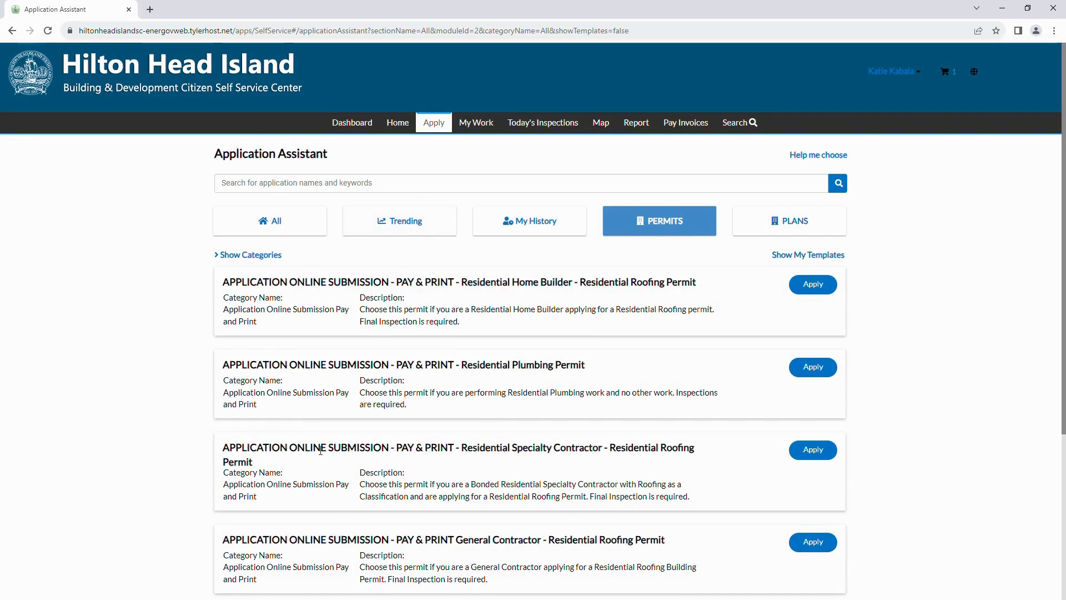
pyautogui.click(820, 290)
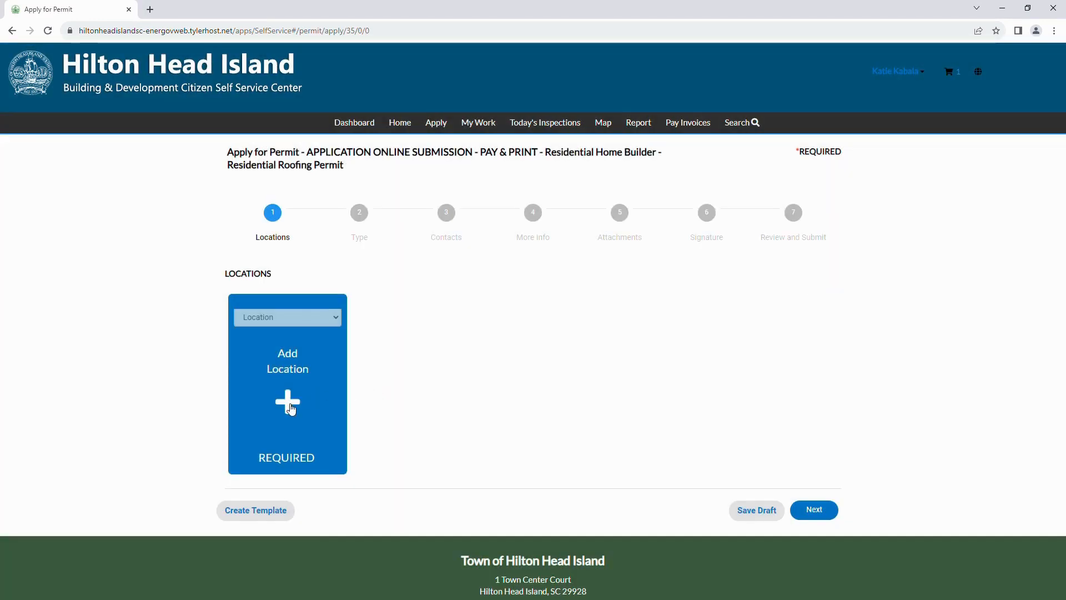
pyautogui.click(290, 408)
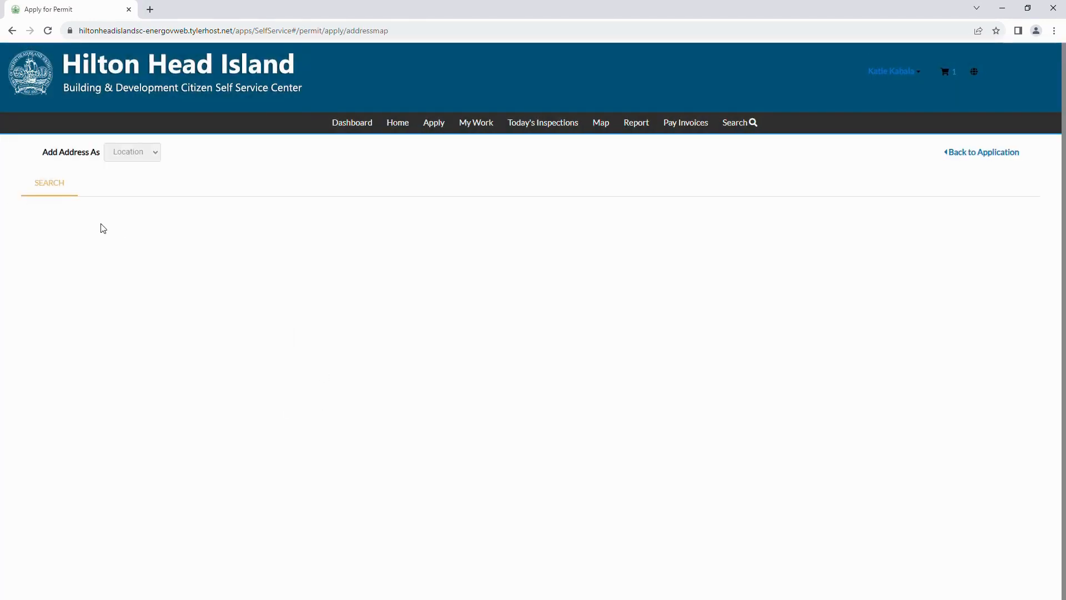
pyautogui.click(94, 220)
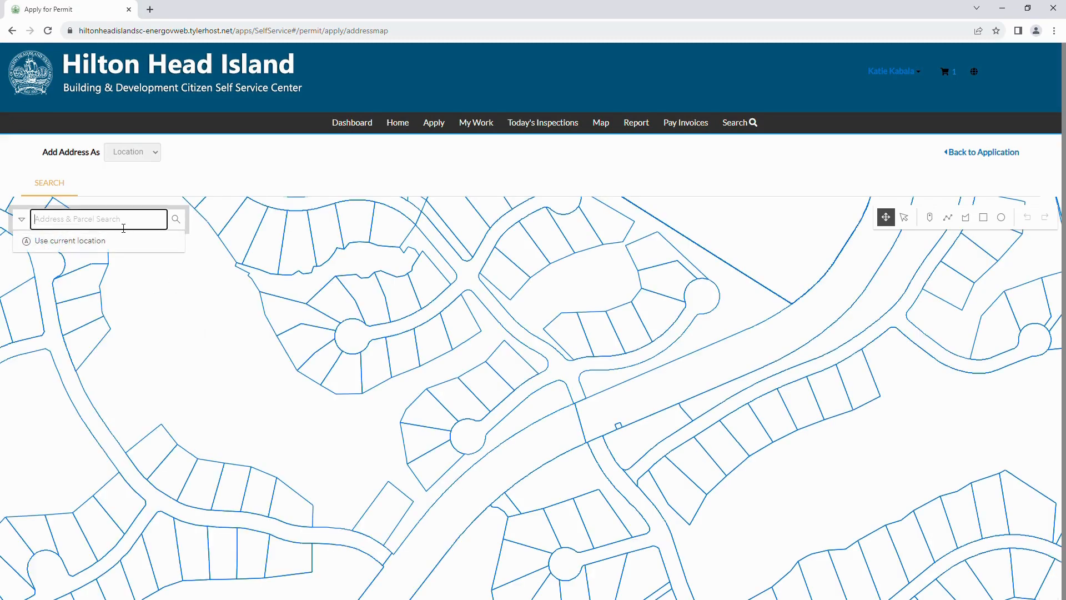
pyautogui.write('1')
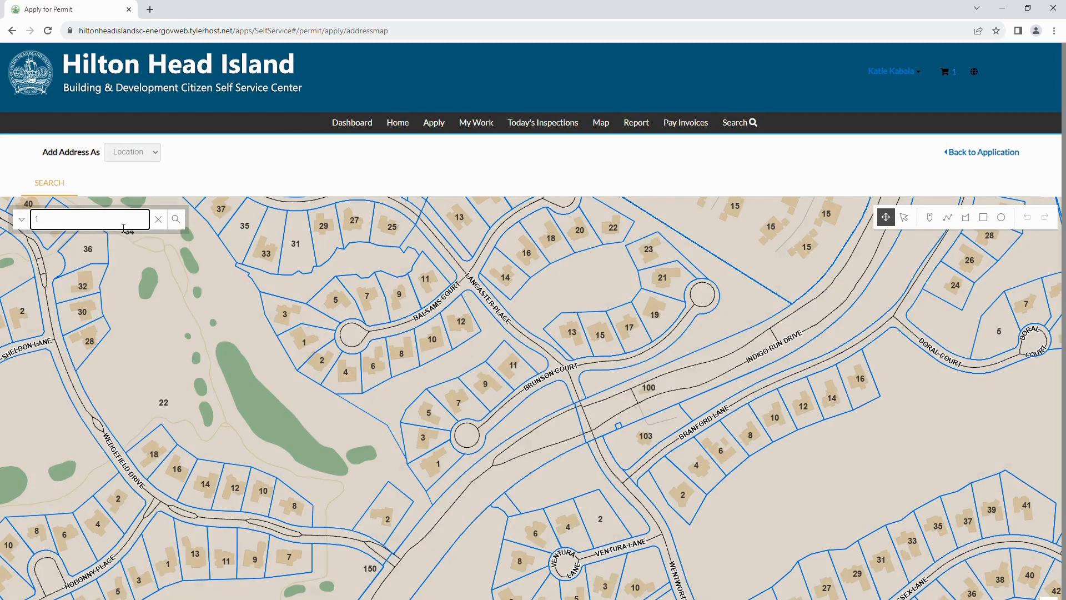
pyautogui.write(' town center')
pyautogui.click(182, 228)
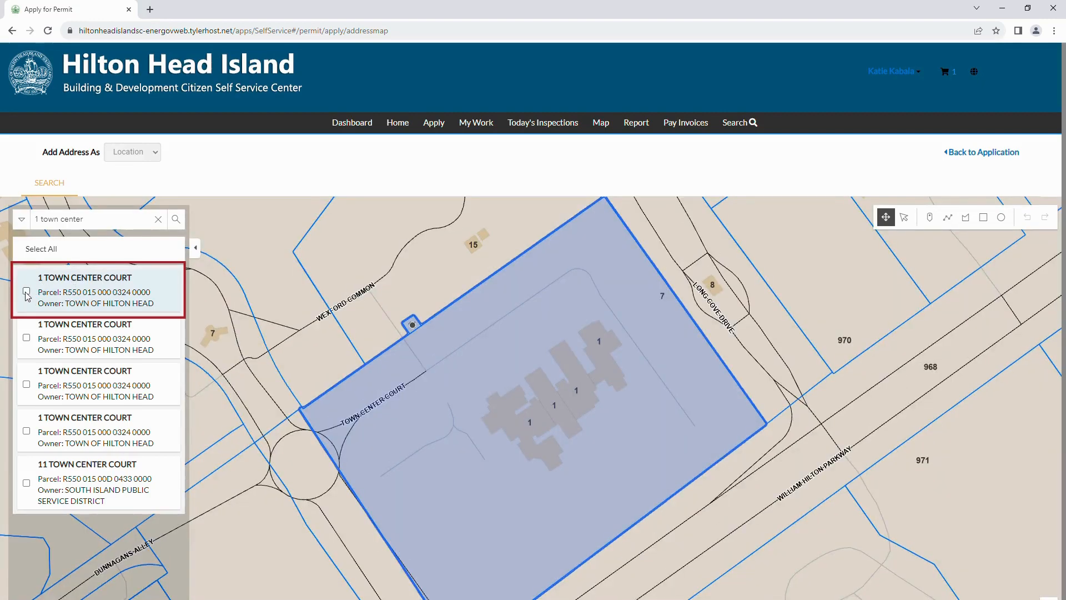
pyautogui.click(26, 291)
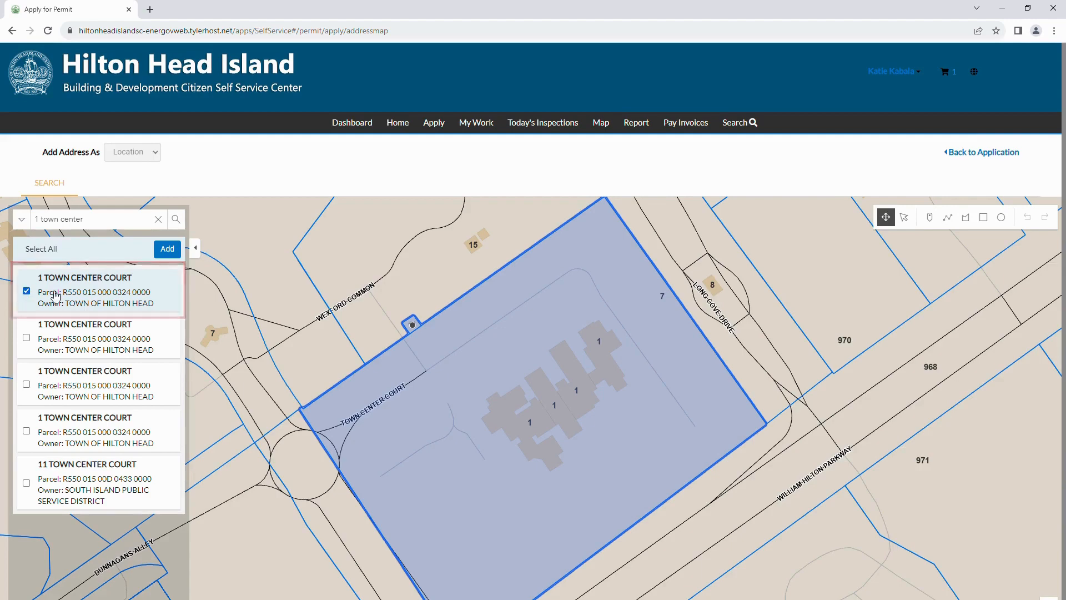
pyautogui.click(167, 249)
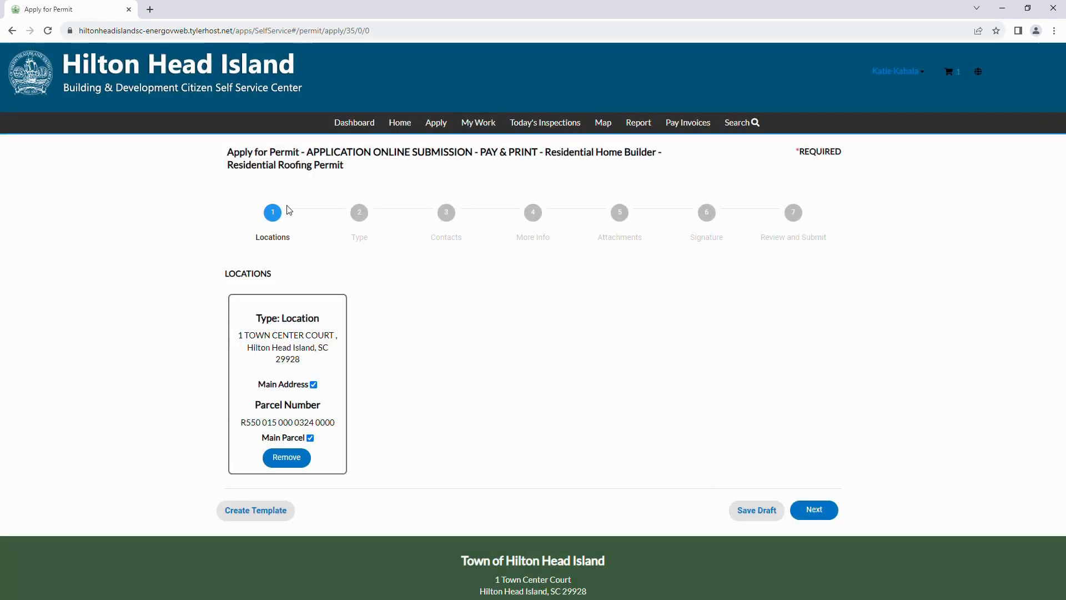
# Step: Enter description 'office renovation' and valuation 10000, then continue to Contacts
pyautogui.click(815, 510)
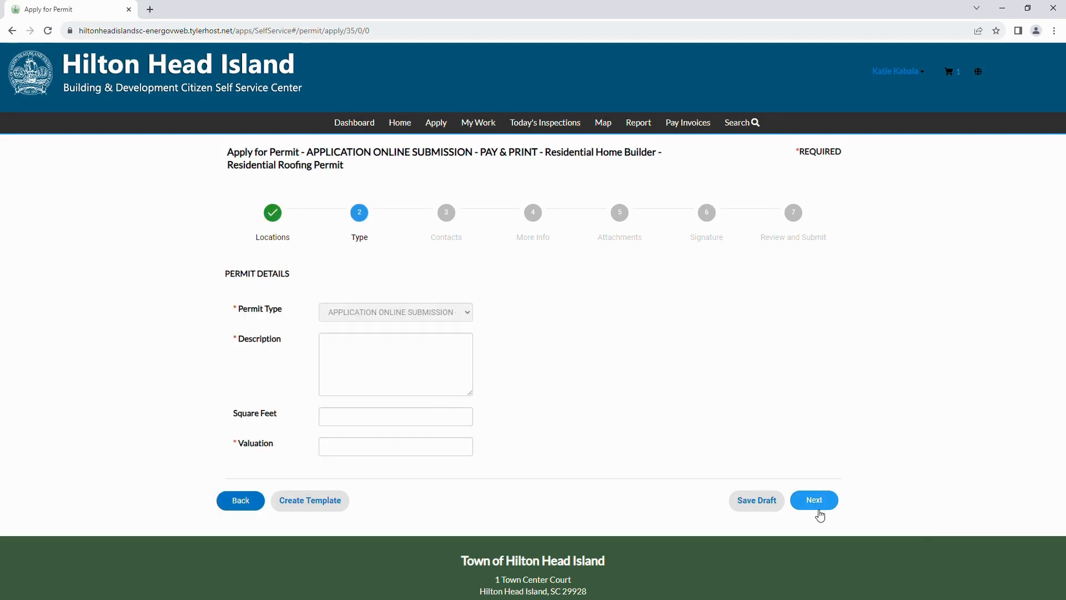
pyautogui.click(375, 357)
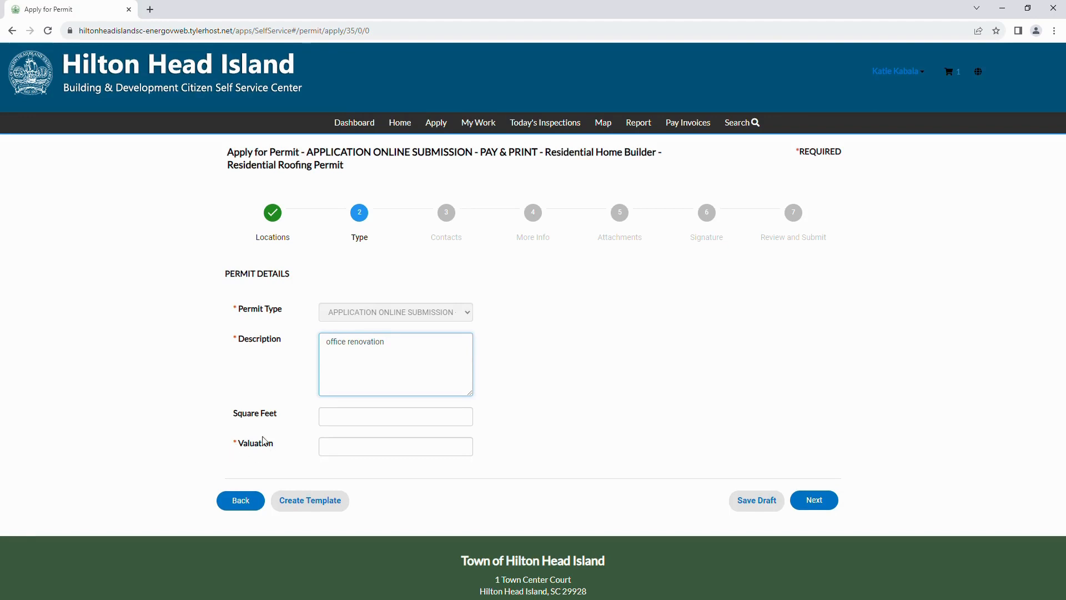
pyautogui.click(344, 451)
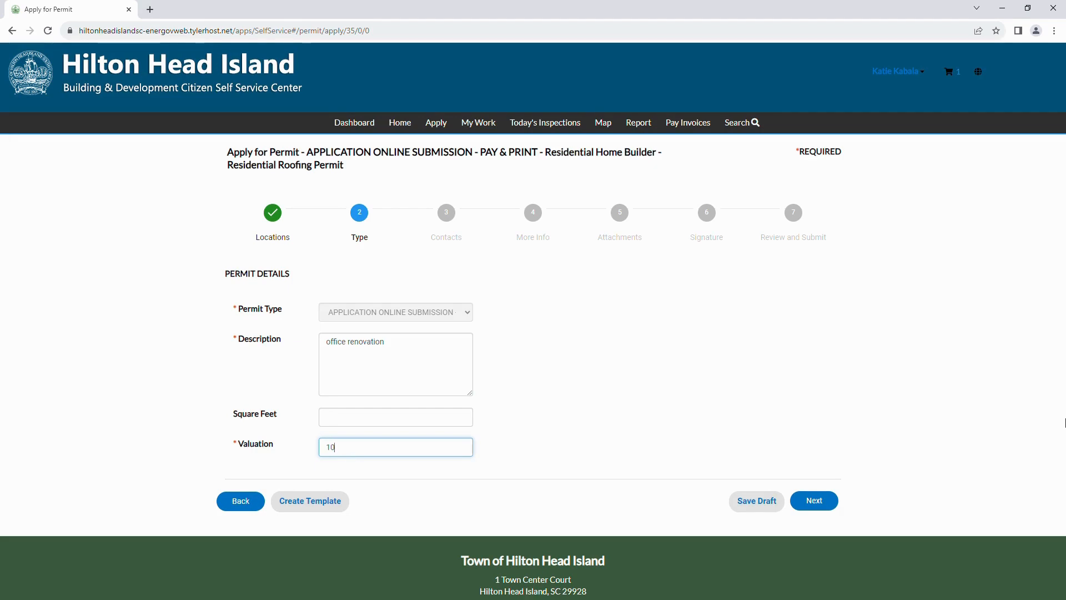
pyautogui.write('10000')
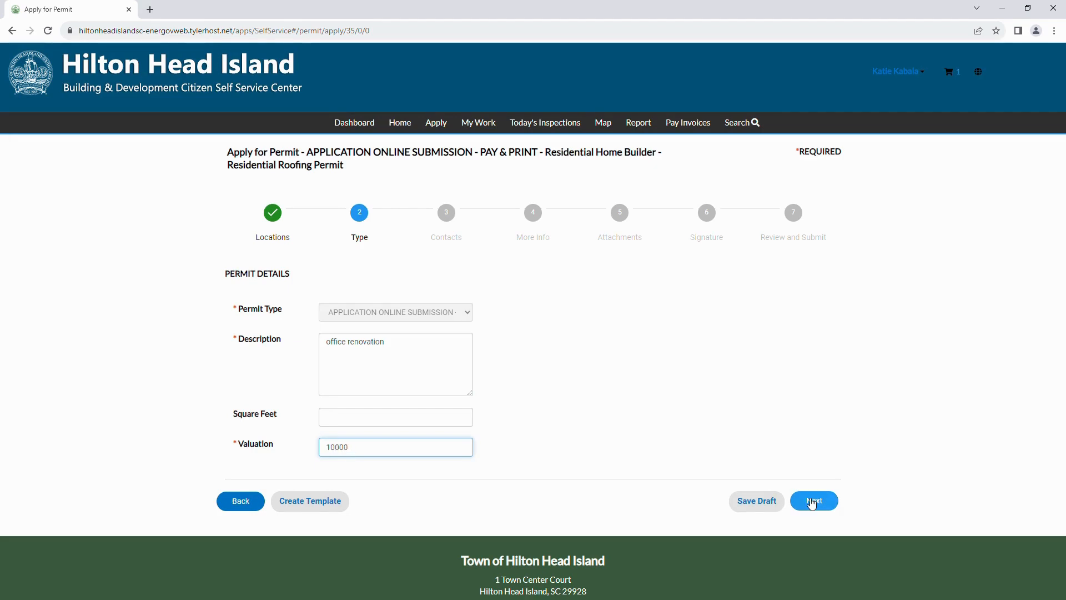
pyautogui.click(811, 502)
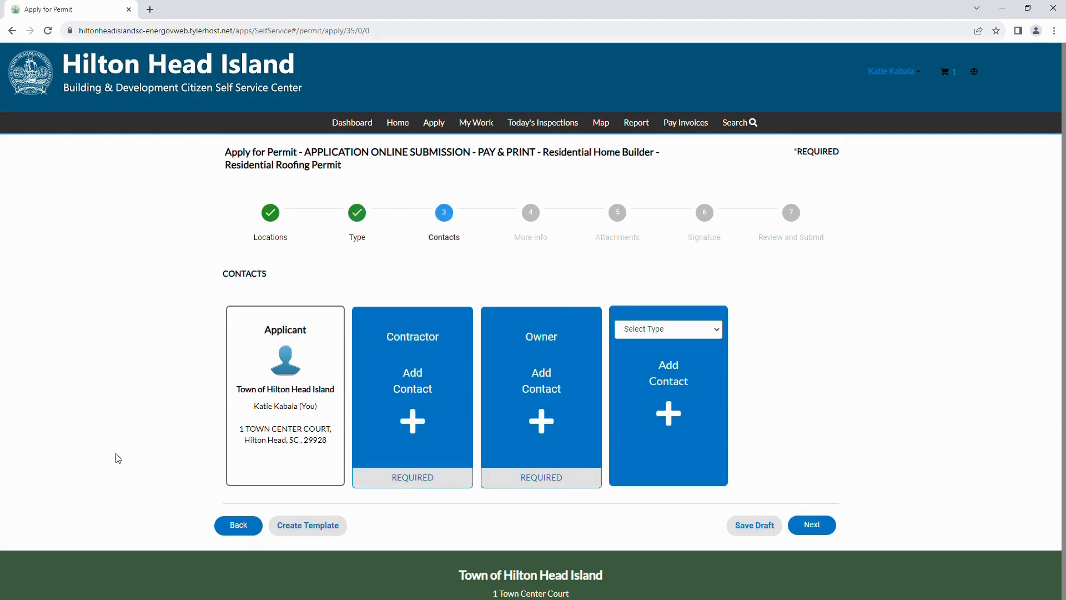
# Step: Add the first contact matching the search 'a' as the Contractor
pyautogui.click(418, 431)
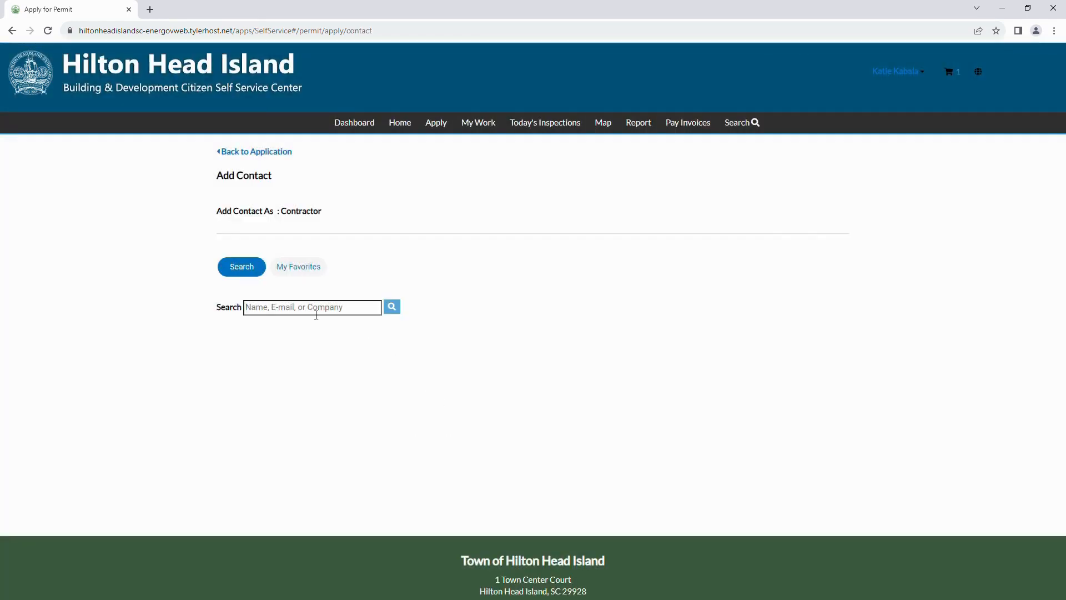
pyautogui.click(317, 308)
pyautogui.write('acr')
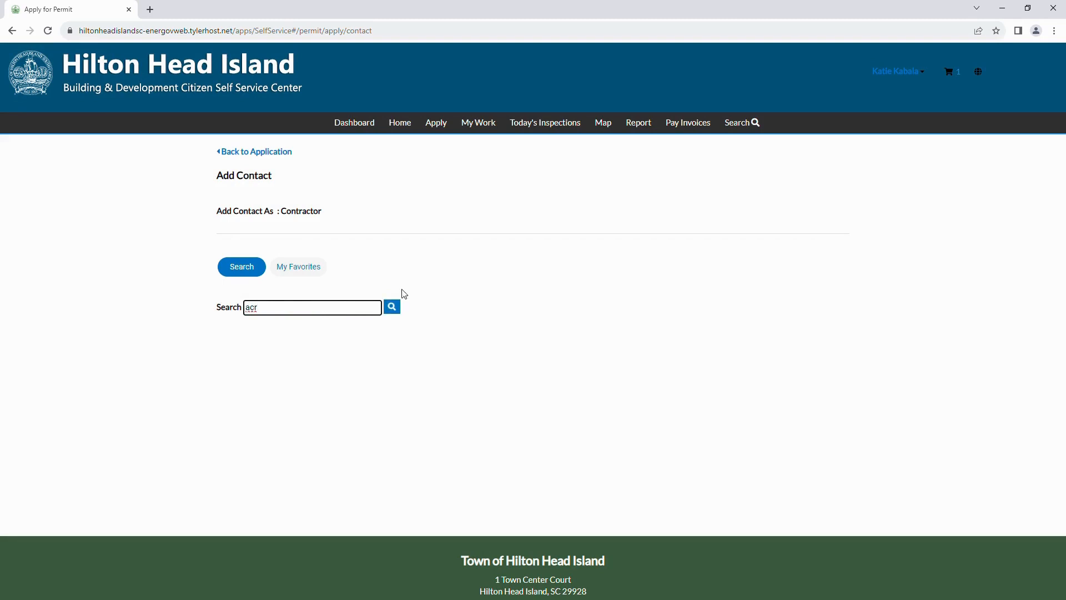
pyautogui.click(392, 306)
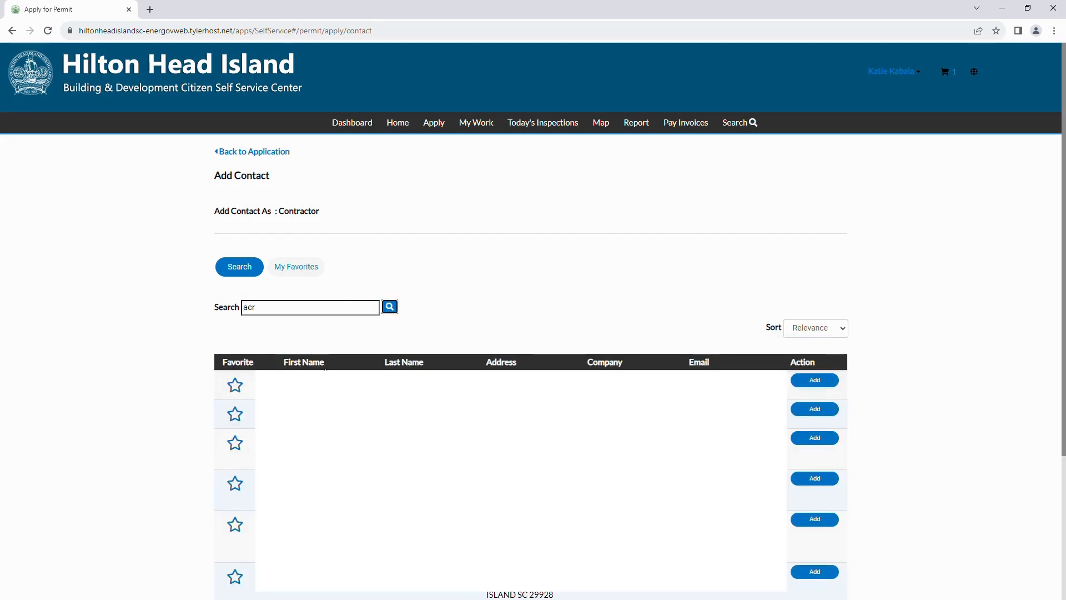
pyautogui.click(813, 380)
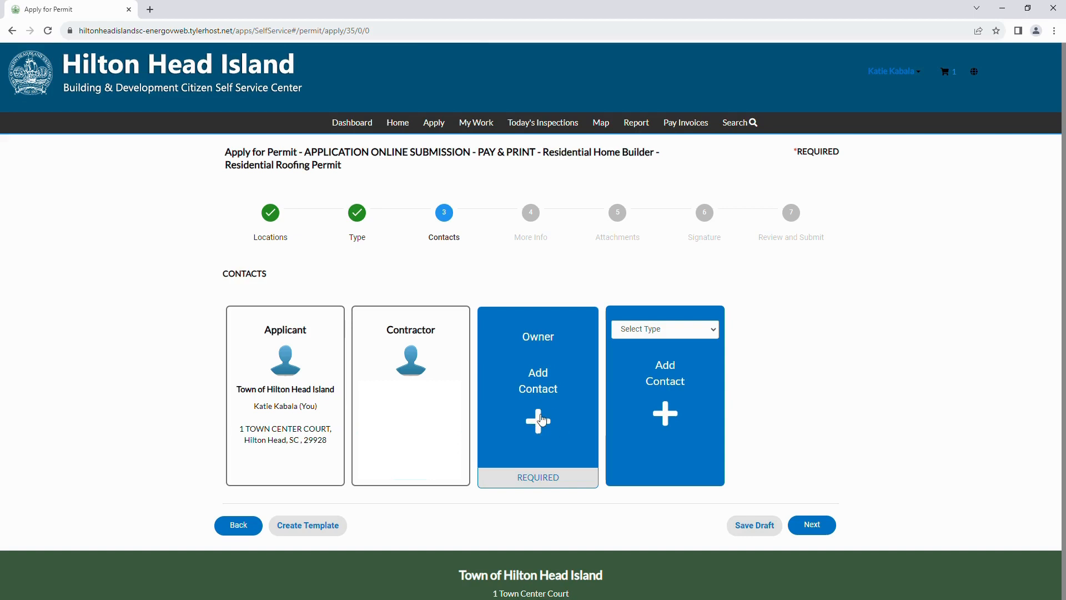
# Step: Search 'hilton head island' to add the Town of Hilton Head Island as Owner
pyautogui.click(537, 422)
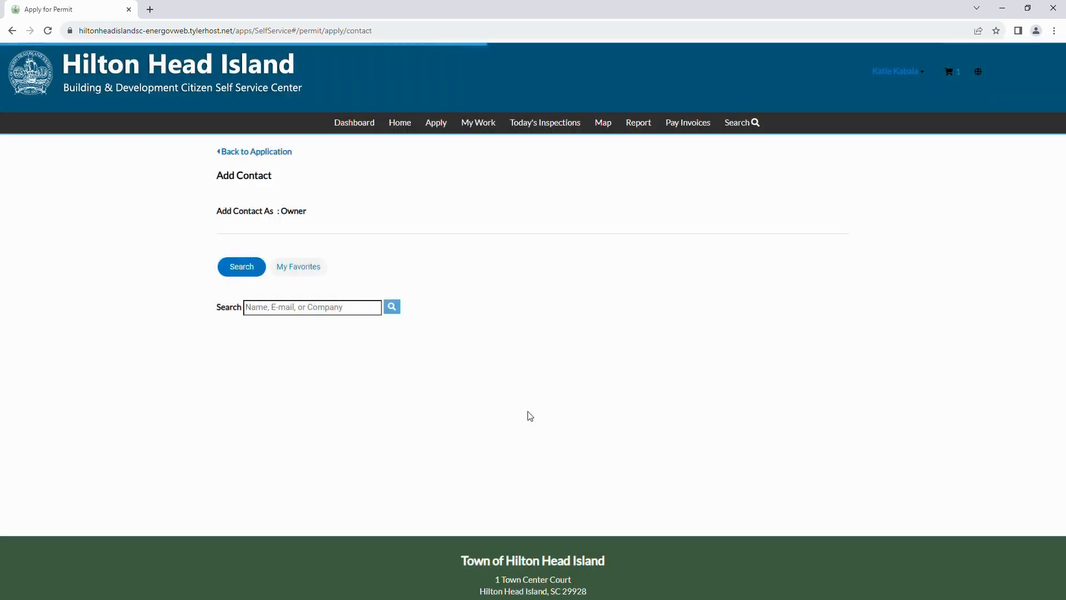
pyautogui.click(334, 315)
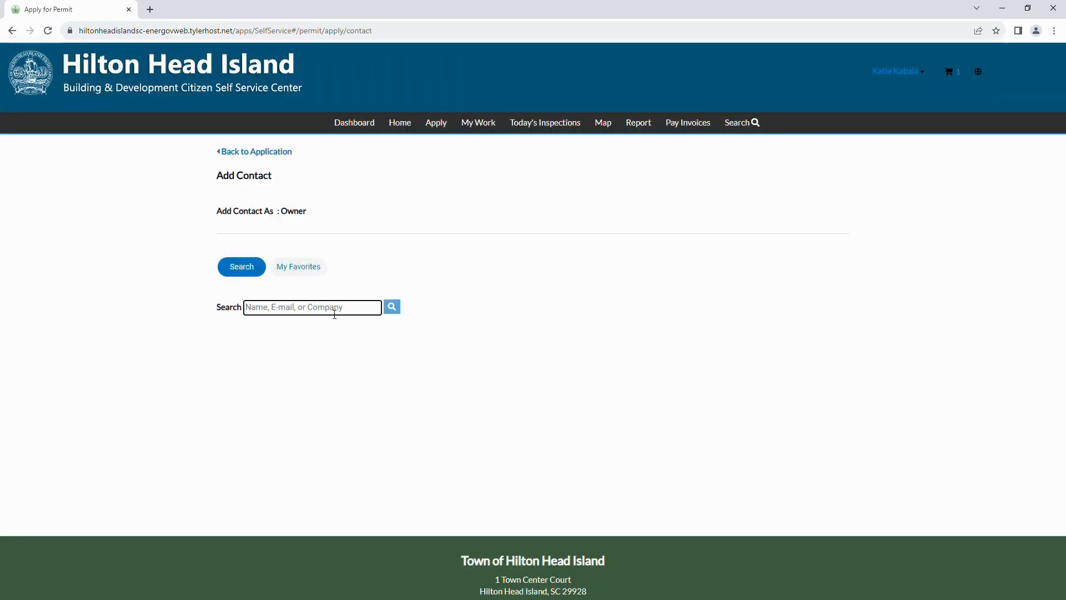
pyautogui.write('hilton head island')
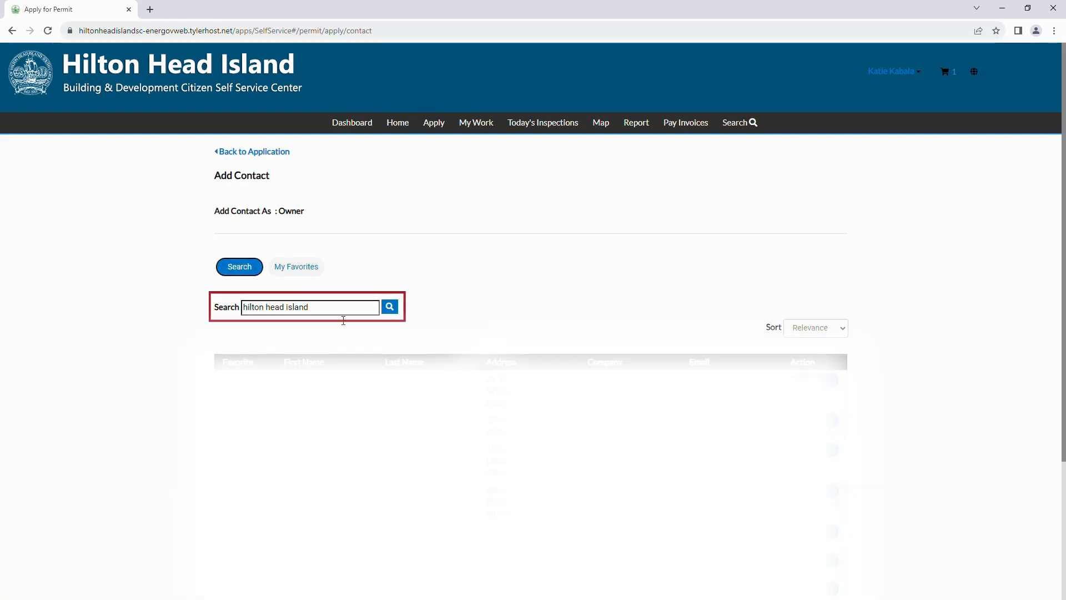
pyautogui.moveTo(338, 315); pyautogui.dragTo(240, 314)
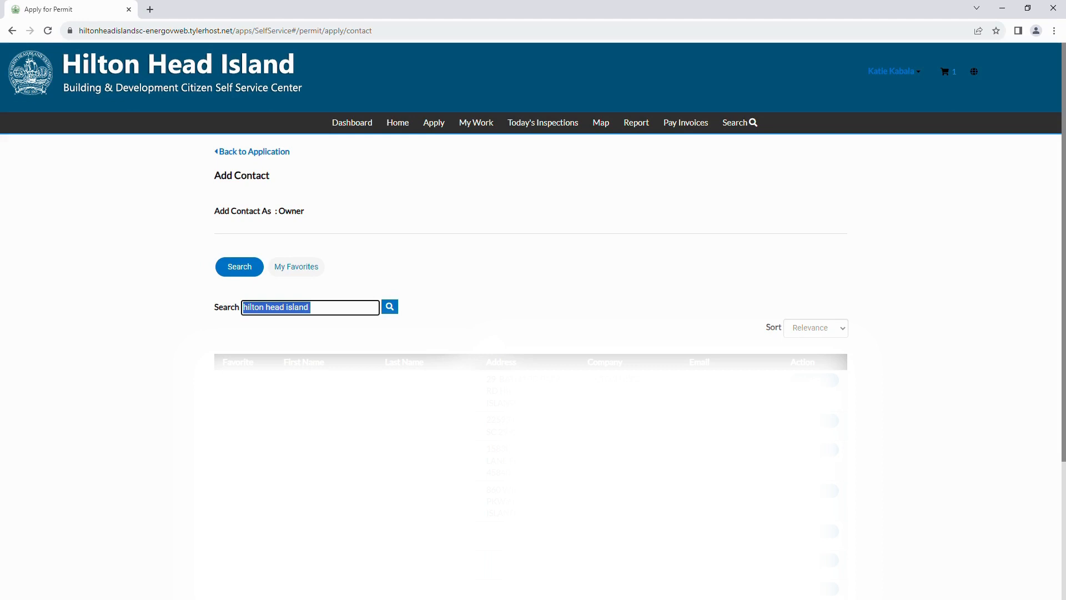
pyautogui.scroll(-5, 533, 310)
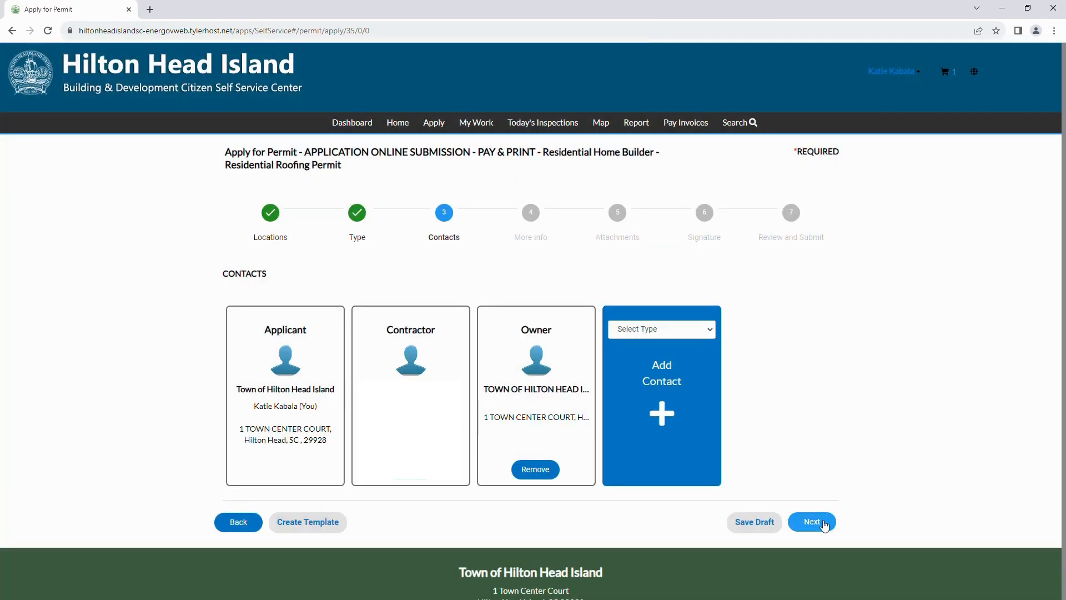
# Step: Fill the roof details: asphalt, nail, 150 uplift, 40-year guarantee, Gen OCC Business, Code 2021
pyautogui.click(820, 520)
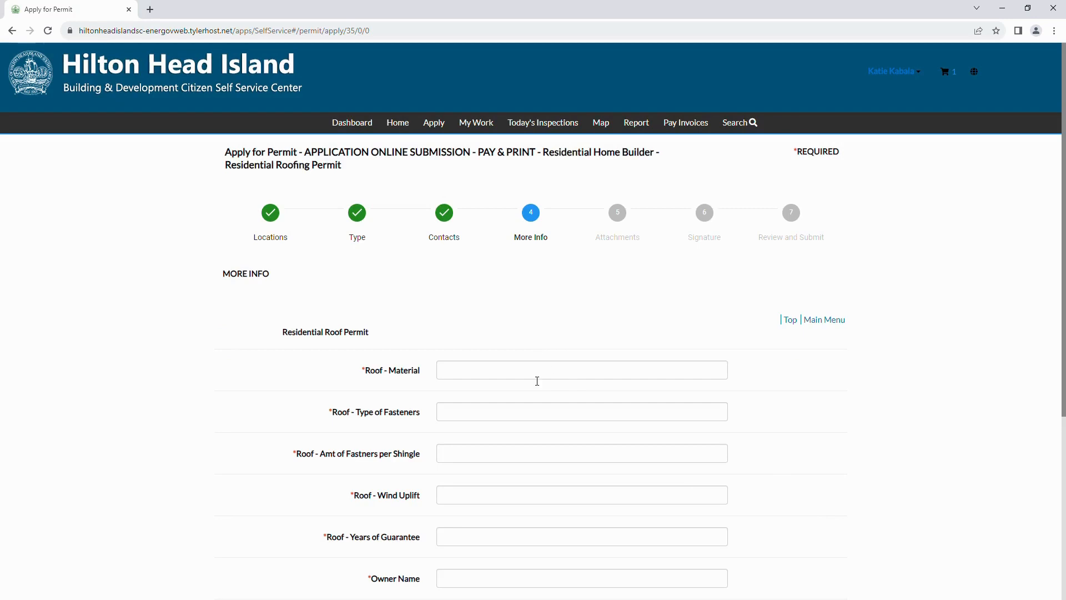
pyautogui.scroll(-2, 537, 381)
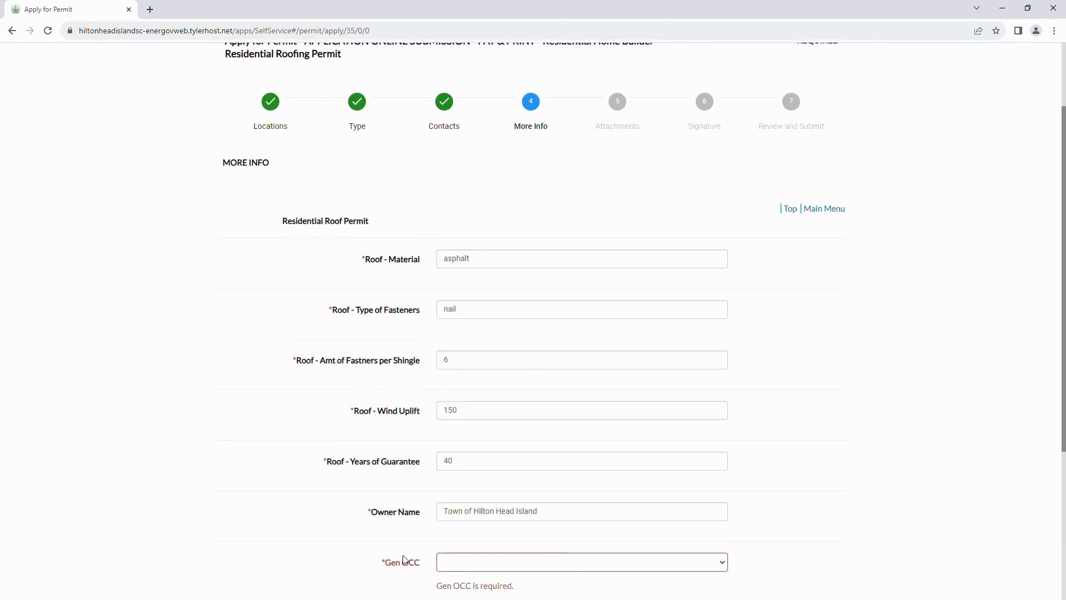
pyautogui.click(685, 569)
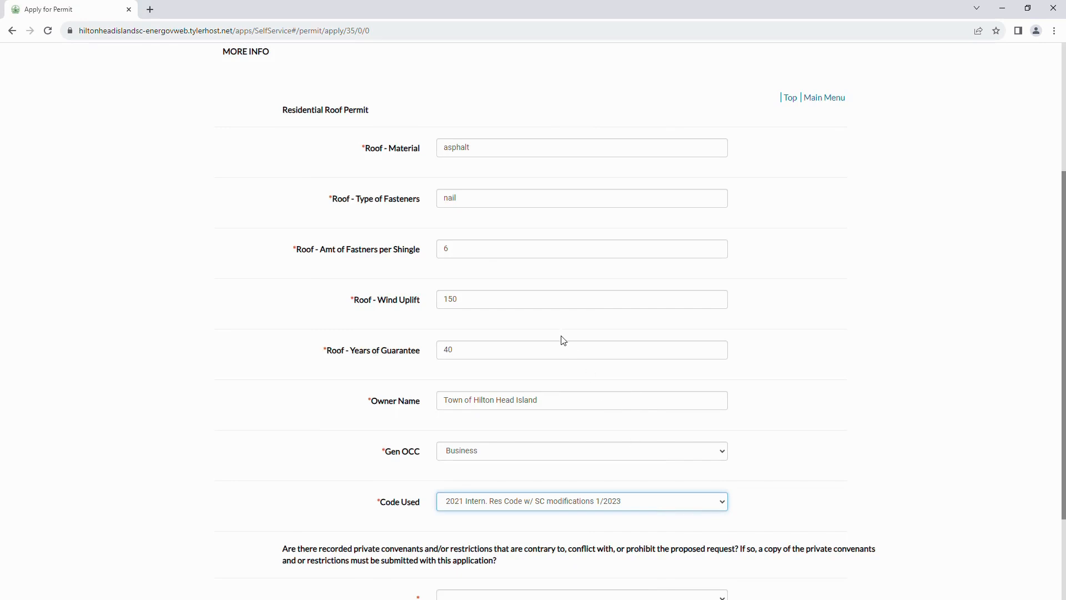
pyautogui.scroll(-1, 547, 580)
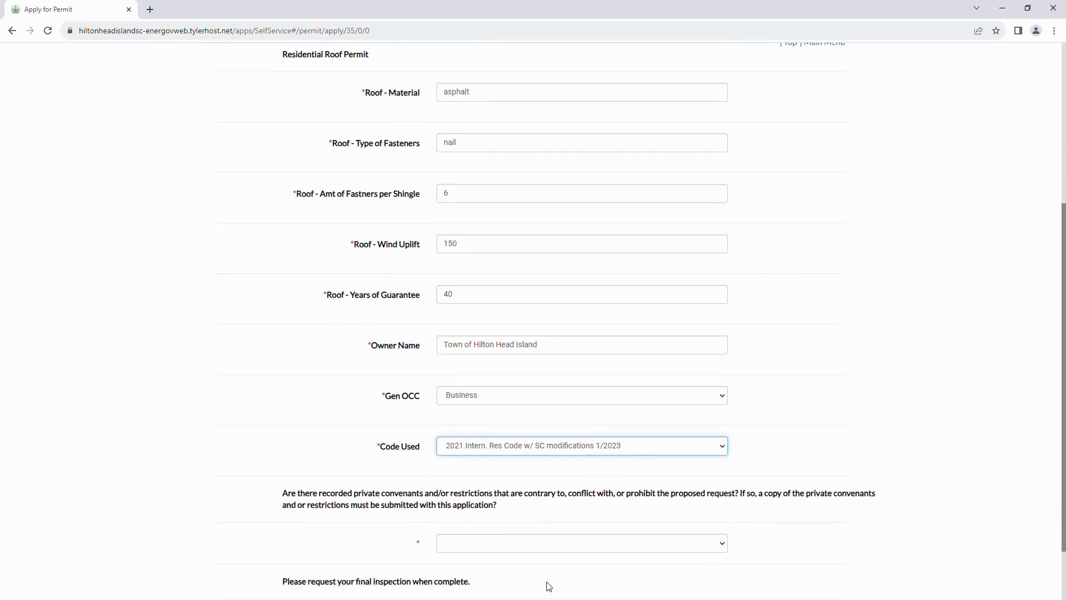
# Step: Answer No to the private covenants question and proceed to Attachments
pyautogui.click(500, 544)
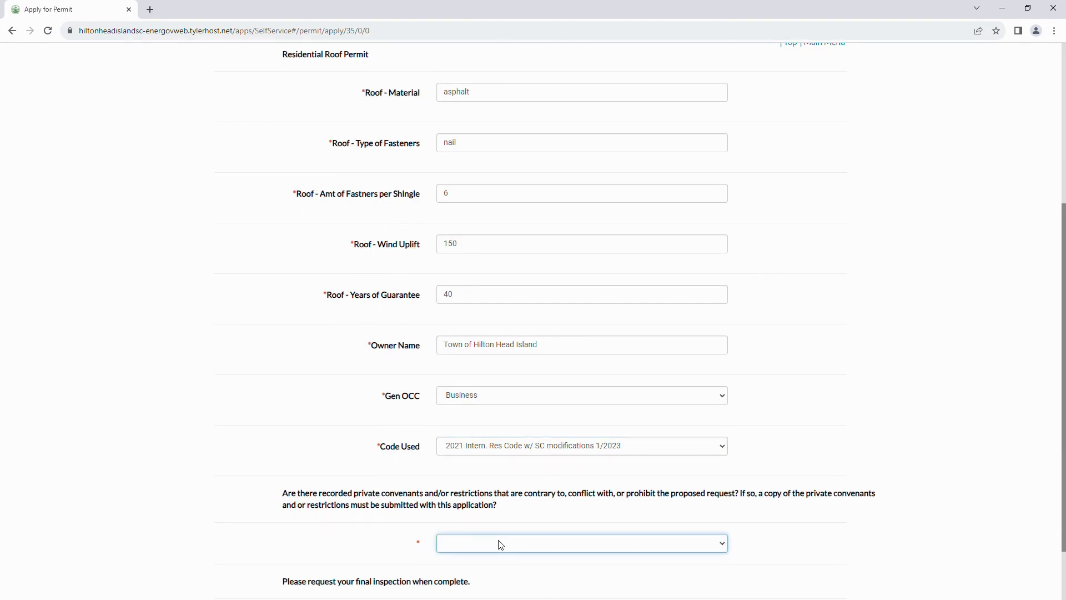
pyautogui.press('n')
pyautogui.click(833, 567)
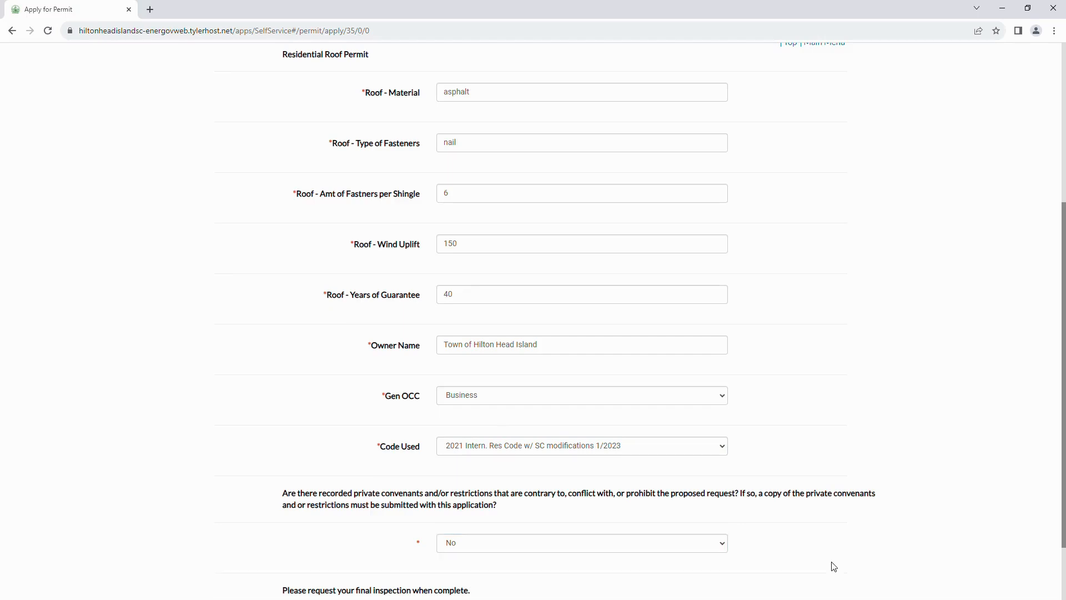
pyautogui.scroll(-3, 832, 566)
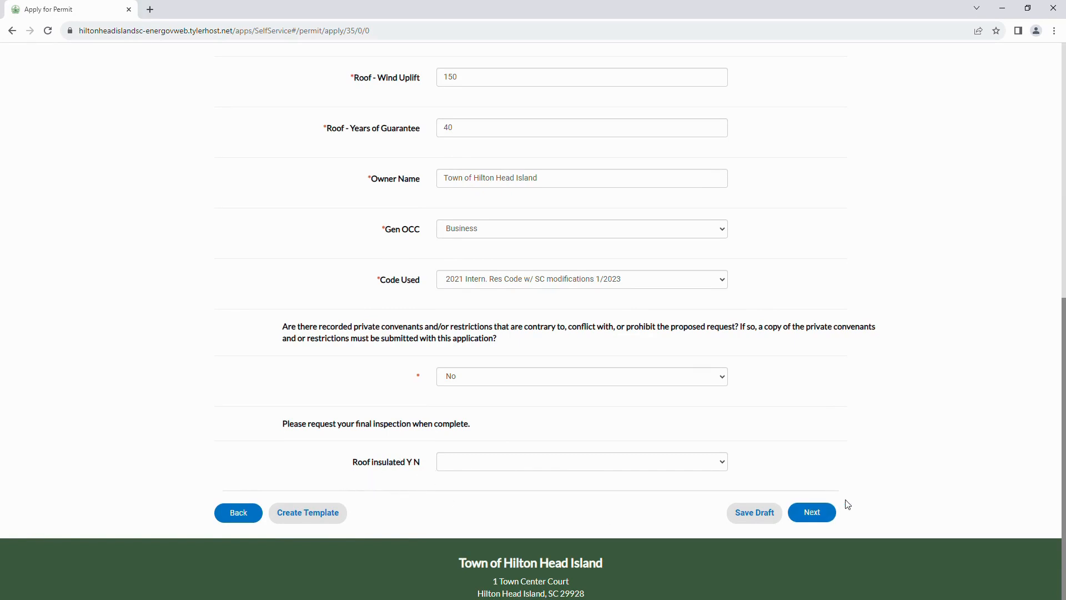
pyautogui.click(822, 511)
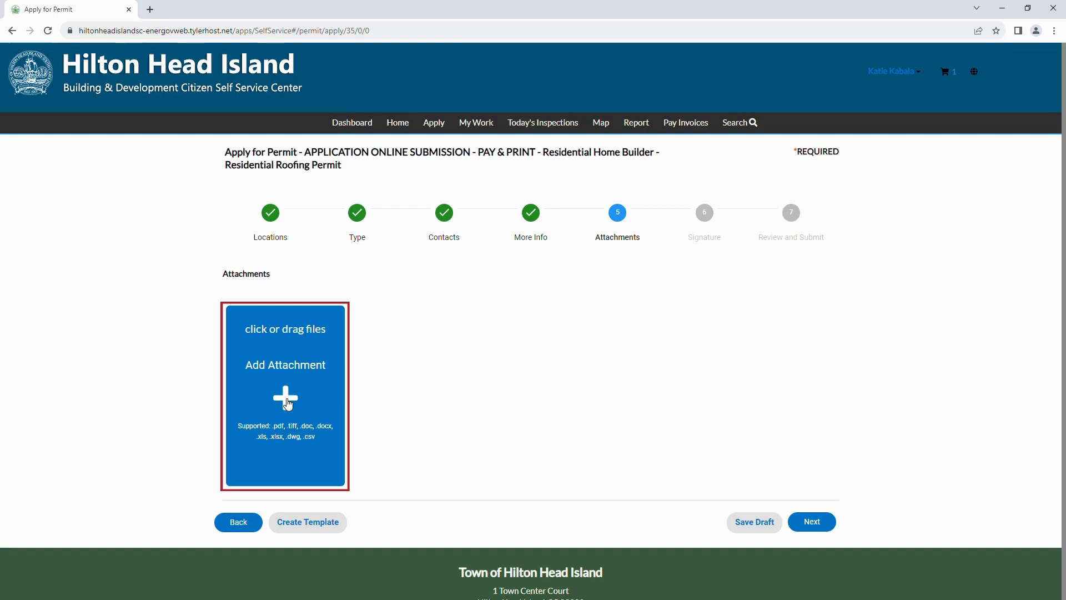
# Step: Skip attachments and type the signer's name in the consent field
pyautogui.click(829, 524)
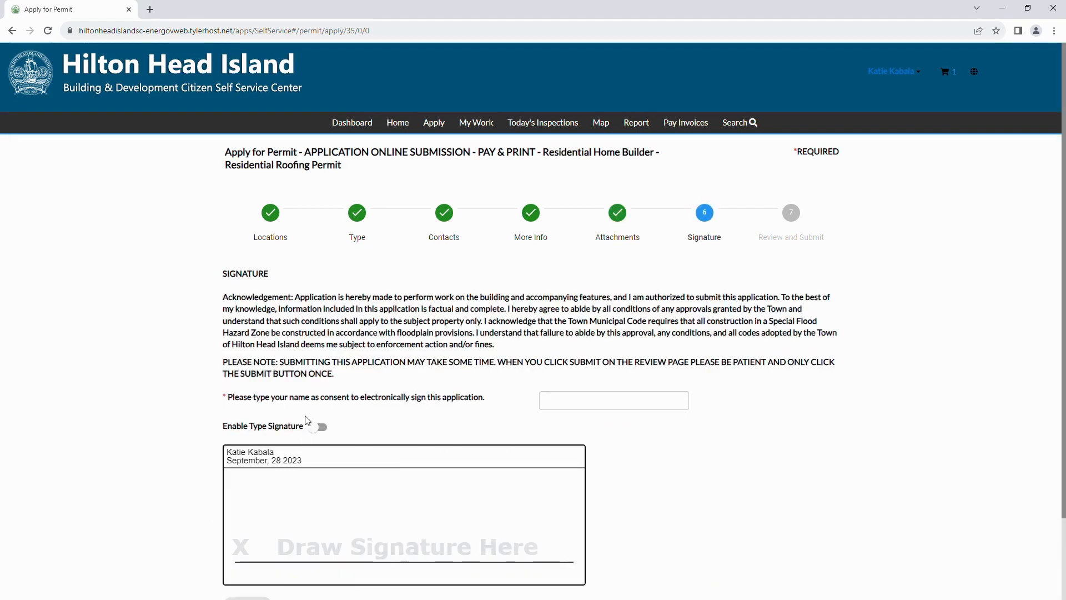
pyautogui.click(569, 404)
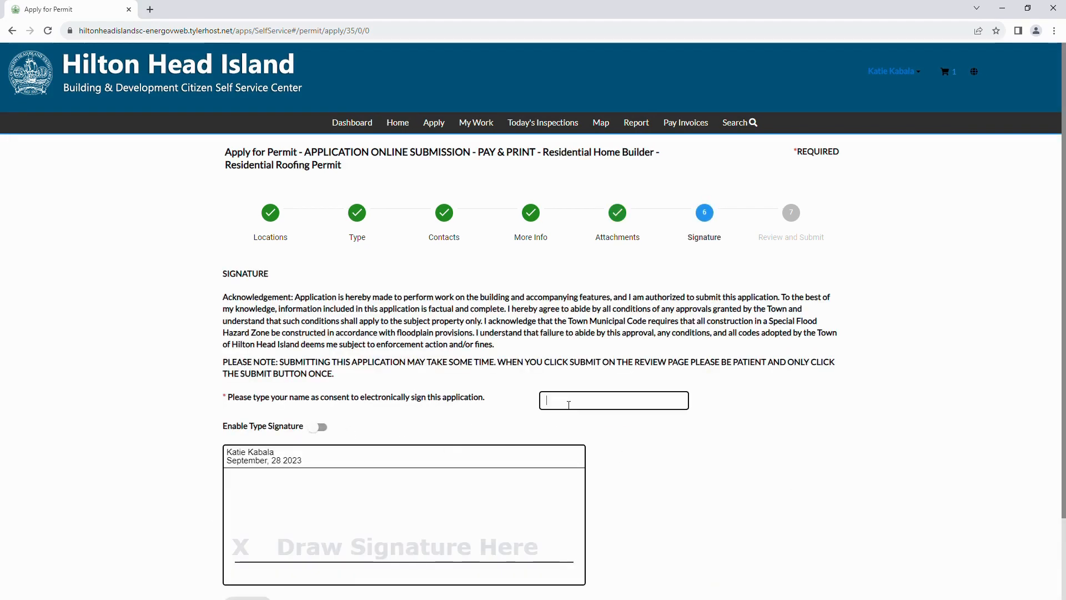
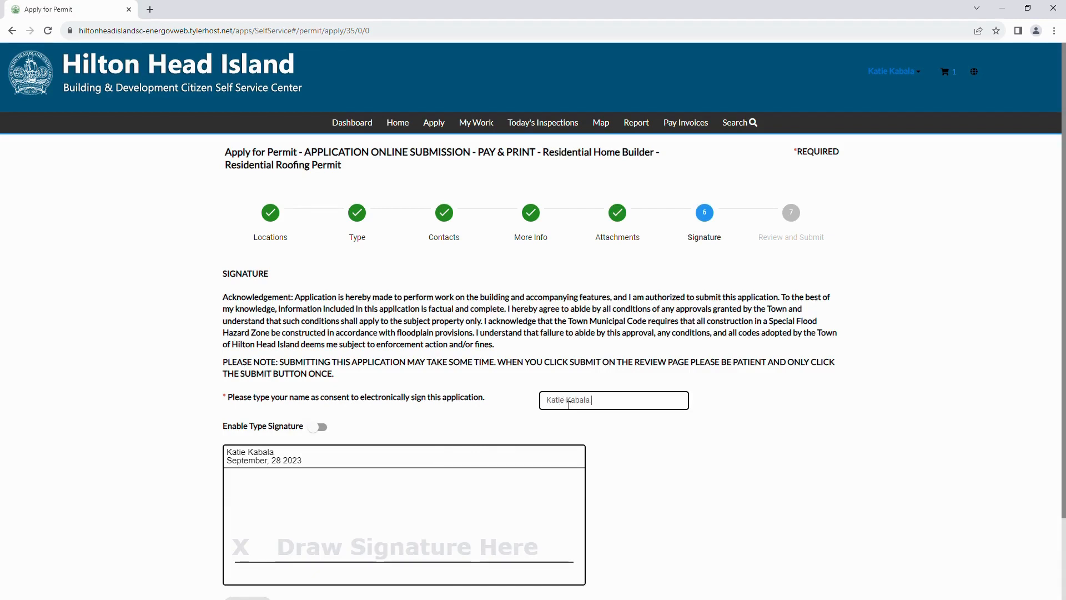
# Step: Draw the signature on the pad and continue to Review and Submit
pyautogui.click(255, 576)
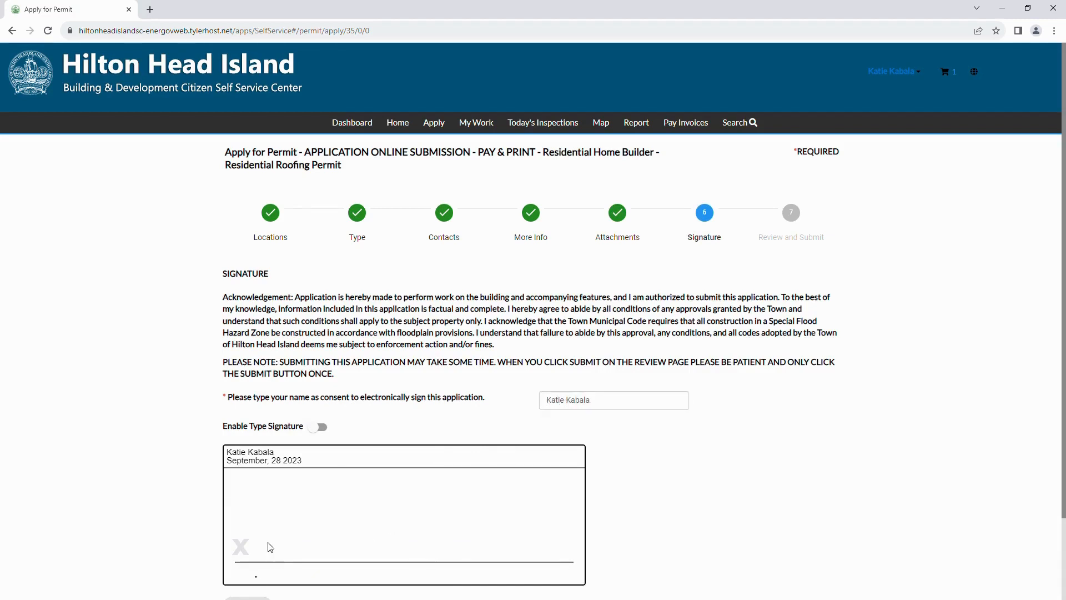
pyautogui.moveTo(259, 536)
pyautogui.mouseDown()
pyautogui.moveTo(267, 542)
pyautogui.moveTo(235, 560)
pyautogui.mouseUp()
pyautogui.moveTo(289, 506); pyautogui.dragTo(279, 567)
pyautogui.moveTo(287, 527)
pyautogui.mouseDown()
pyautogui.moveTo(310, 496)
pyautogui.moveTo(287, 553)
pyautogui.mouseUp()
pyautogui.moveTo(332, 505)
pyautogui.mouseDown()
pyautogui.moveTo(313, 561)
pyautogui.moveTo(325, 569)
pyautogui.mouseUp()
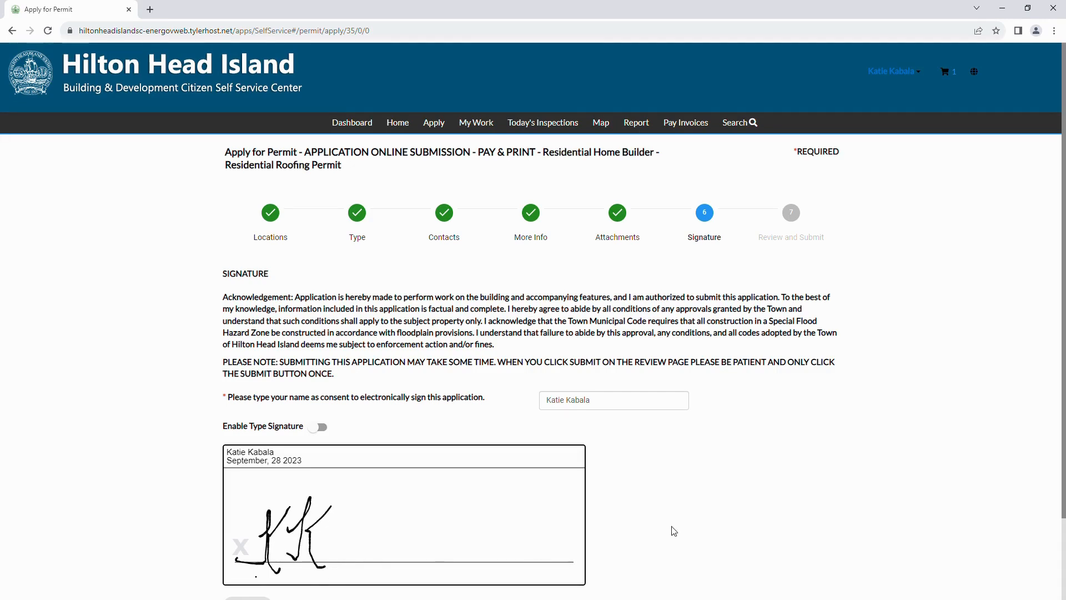
pyautogui.scroll(-3, 791, 469)
pyautogui.click(820, 508)
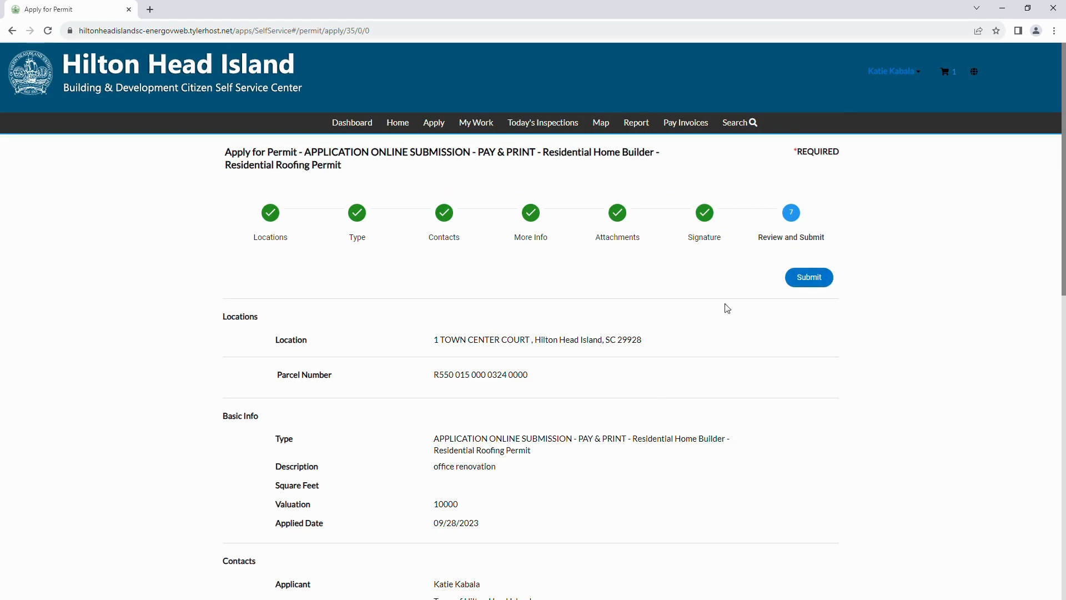
# Step: Review the summary and submit the roofing permit, confirming the $140.00 fee
pyautogui.scroll(-2, 585, 553)
pyautogui.scroll(-1, 586, 552)
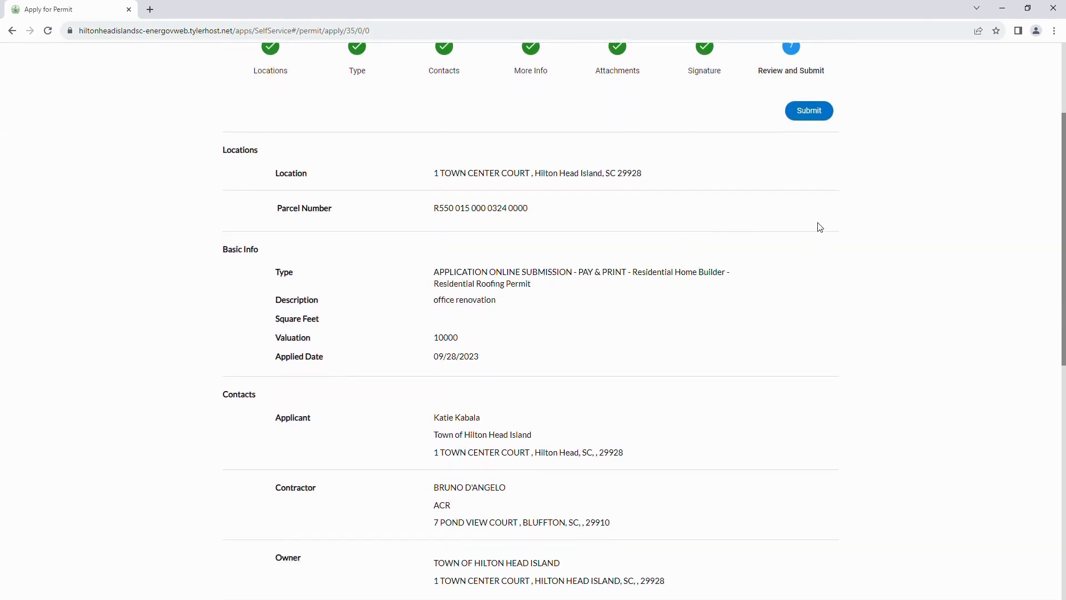
pyautogui.click(808, 112)
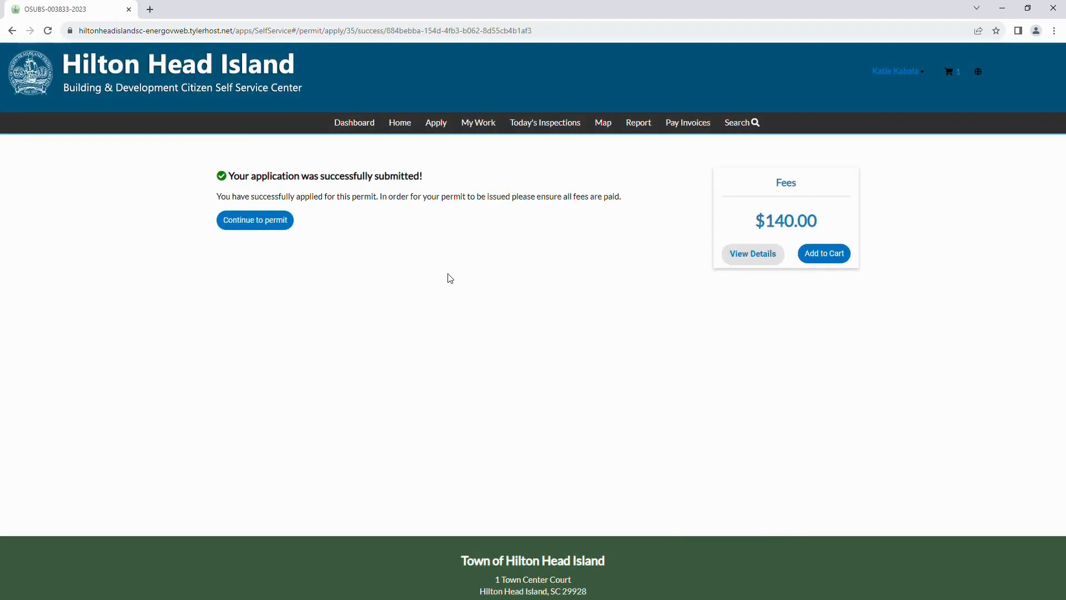